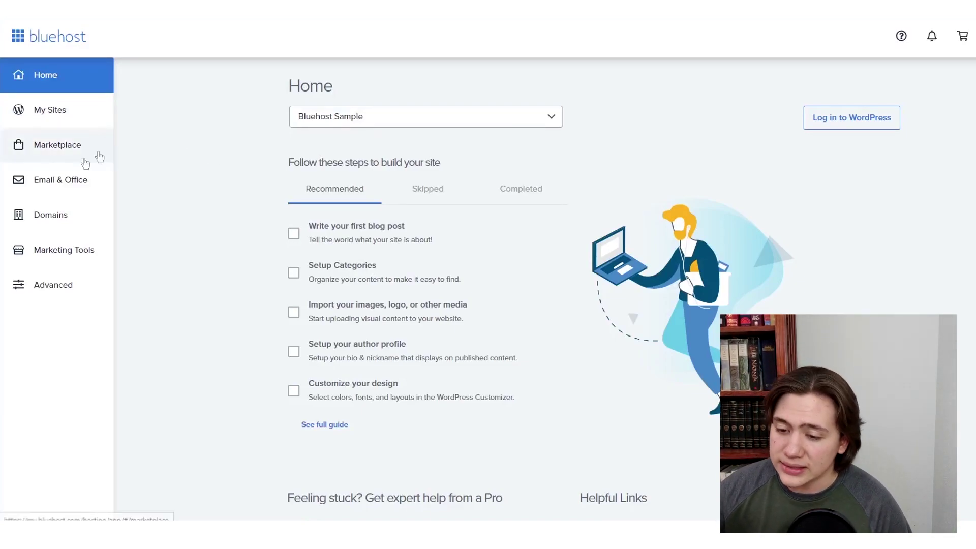
- Go to Email & Office in the sidebar and look over its offerings
{"action": "left_click", "coordinate": [77, 179]}
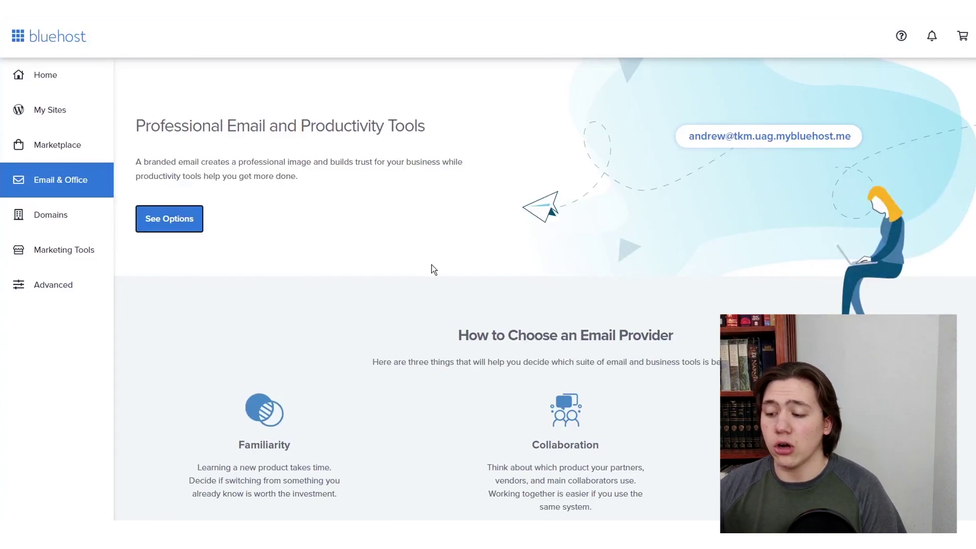
{"action": "scroll", "coordinate": [433, 268], "scroll_direction": "down", "scroll_amount": 3}
{"action": "scroll", "coordinate": [435, 261], "scroll_direction": "up", "scroll_amount": 3}
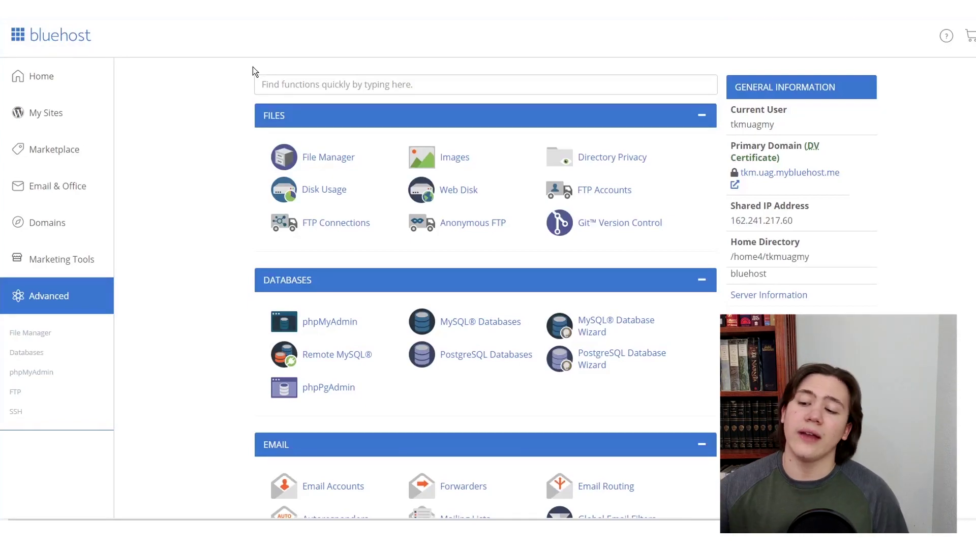
- Scroll the Advanced cPanel page down to the EMAIL tools section
{"action": "scroll", "coordinate": [395, 176], "scroll_direction": "down", "scroll_amount": 3}
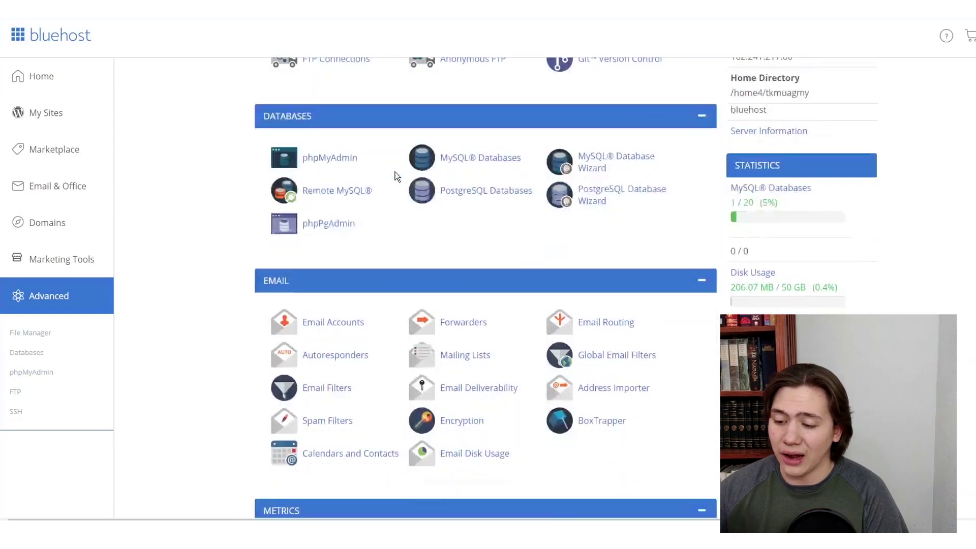
{"action": "scroll", "coordinate": [584, 122], "scroll_direction": "up", "scroll_amount": 3}
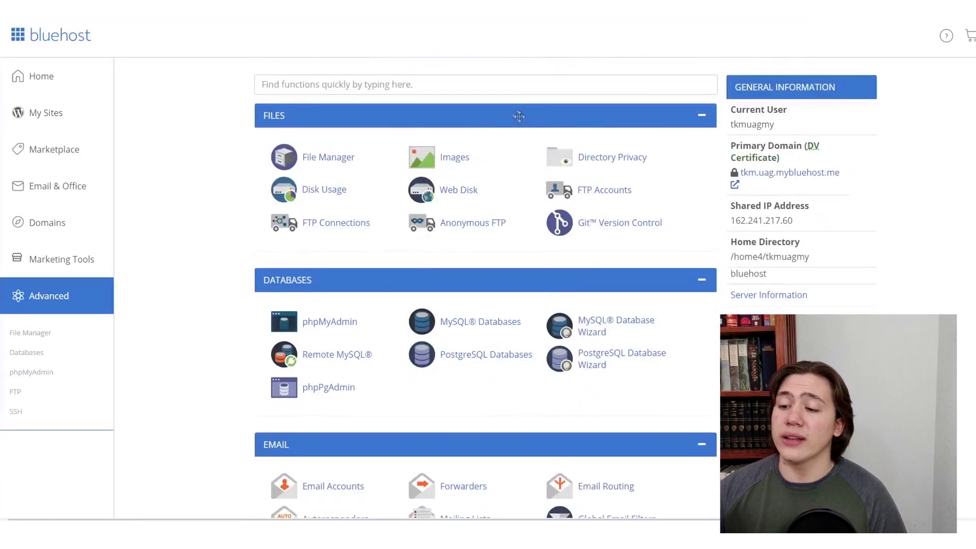
{"action": "scroll", "coordinate": [512, 112], "scroll_direction": "down", "scroll_amount": 2}
{"action": "scroll", "coordinate": [512, 112], "scroll_direction": "down", "scroll_amount": 2}
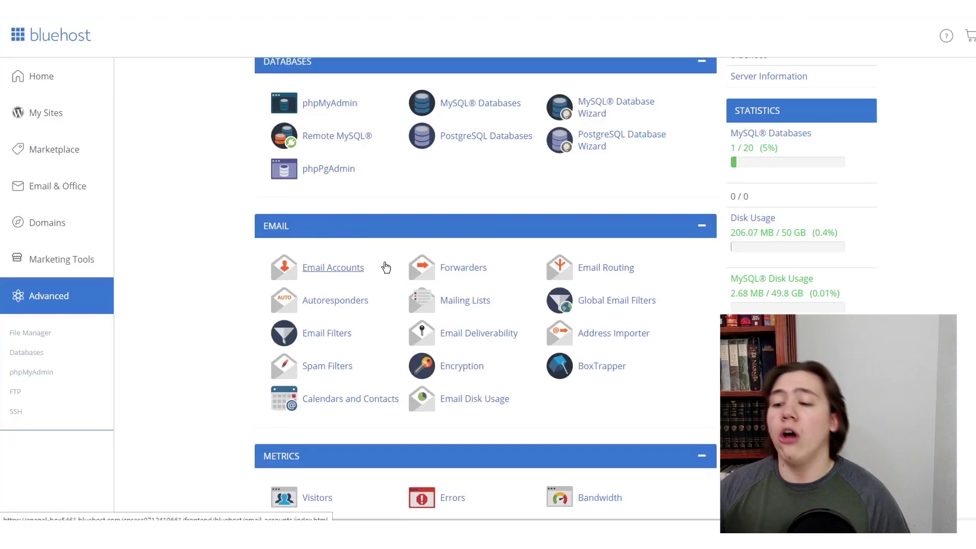
{"action": "scroll", "coordinate": [350, 272], "scroll_direction": "down", "scroll_amount": 1}
- Go to Email Accounts in the cPanel EMAIL section
{"action": "left_click", "coordinate": [320, 214]}
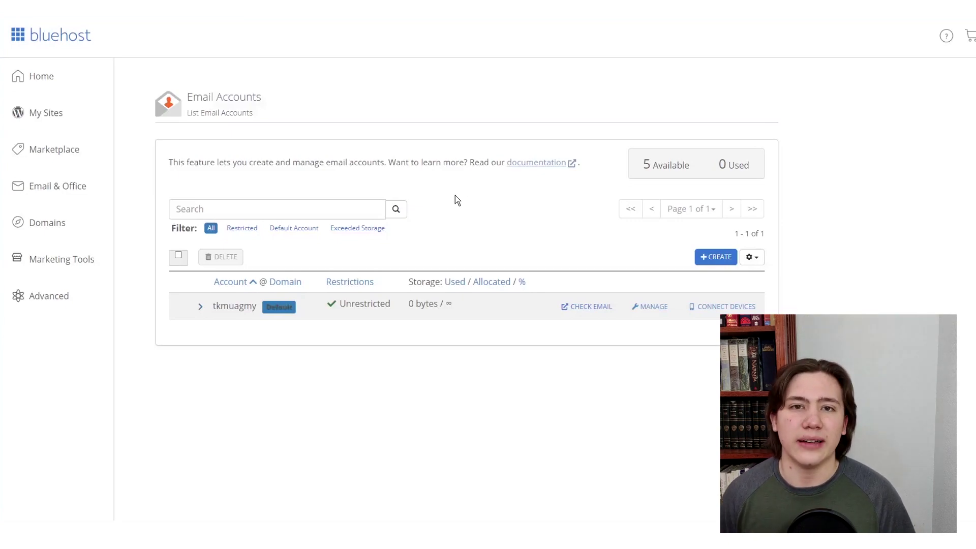
- Start a new email account and enter the username 'sample'
{"action": "left_click", "coordinate": [710, 261]}
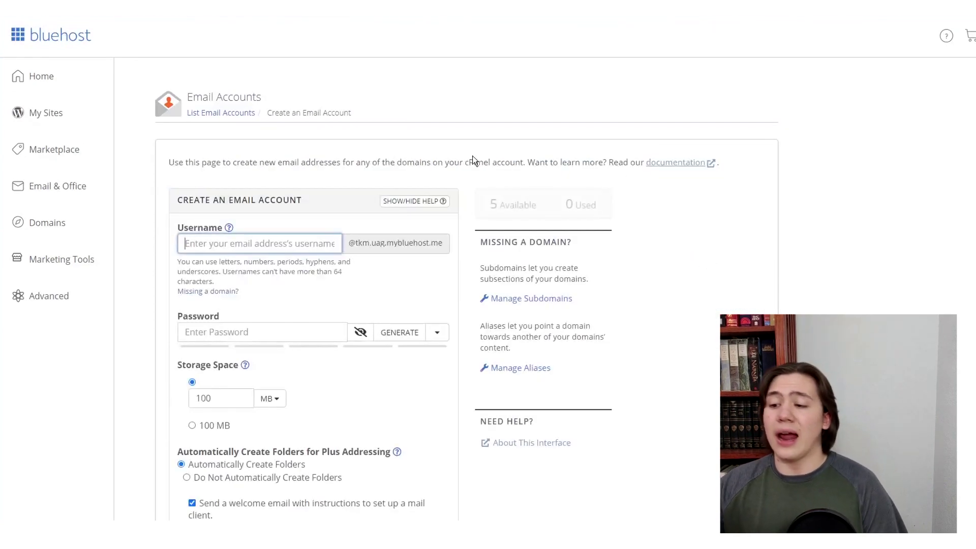
{"action": "scroll", "coordinate": [472, 159], "scroll_direction": "down", "scroll_amount": 3}
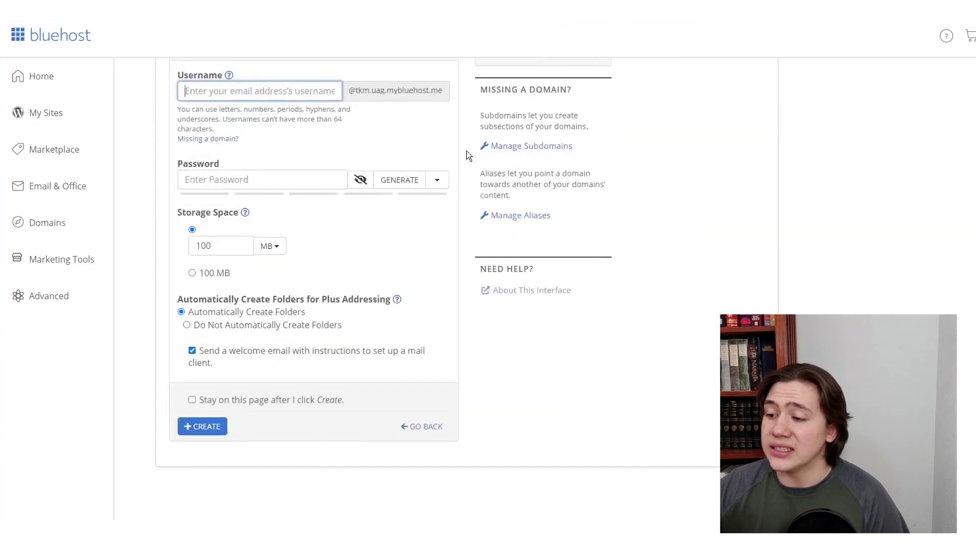
{"action": "scroll", "coordinate": [466, 152], "scroll_direction": "up", "scroll_amount": 3}
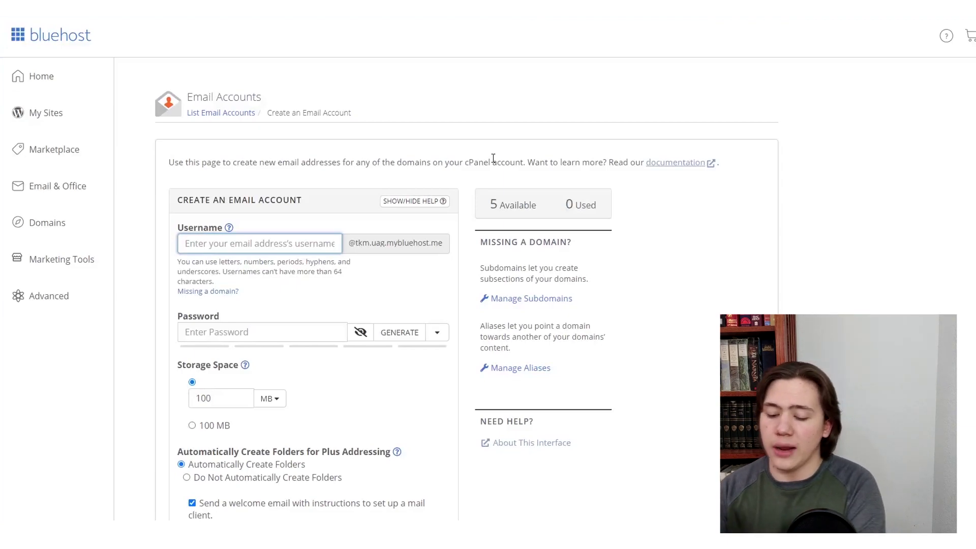
{"action": "type", "text": "sample"}
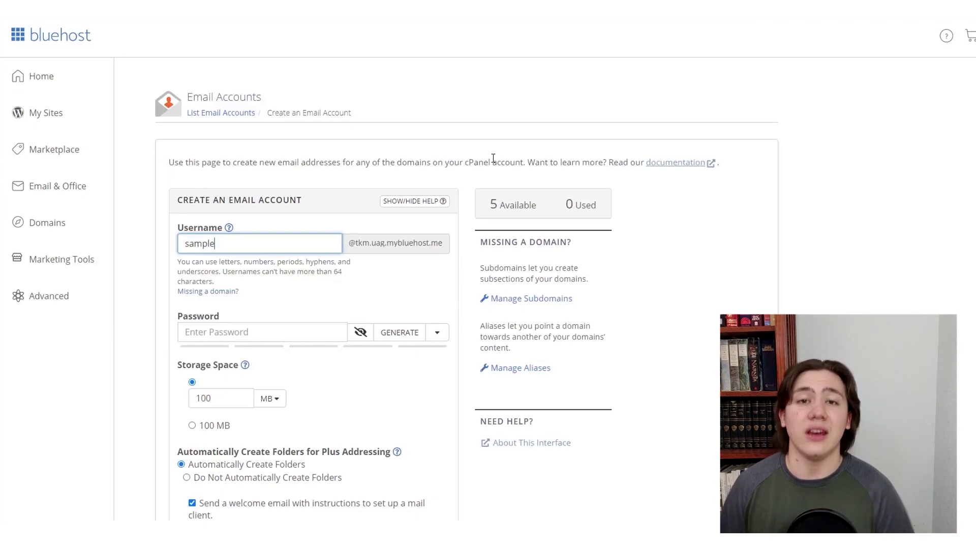
{"action": "scroll", "coordinate": [562, 248], "scroll_direction": "down", "scroll_amount": 2}
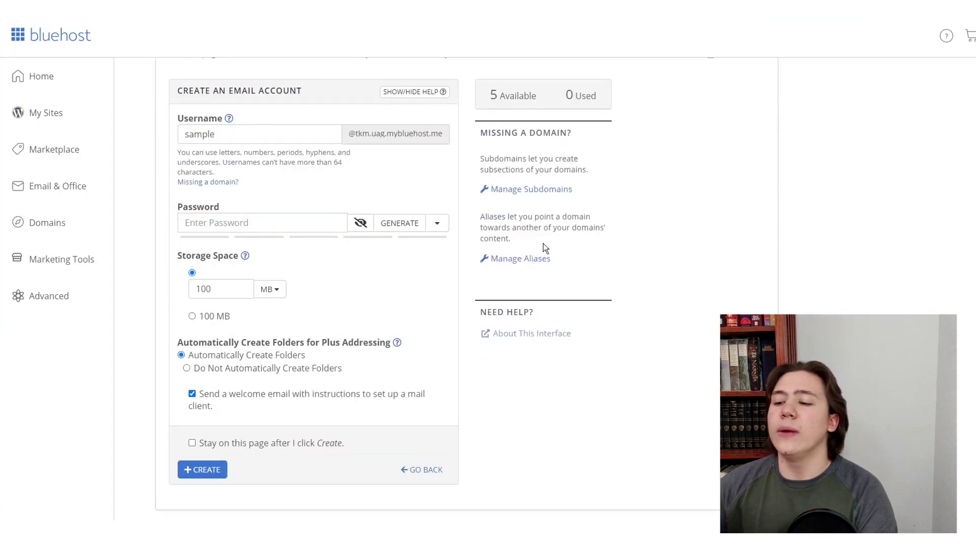
- Generate a strong password rated 100 for the new account
{"action": "left_click", "coordinate": [260, 218]}
{"action": "left_click", "coordinate": [234, 254]}
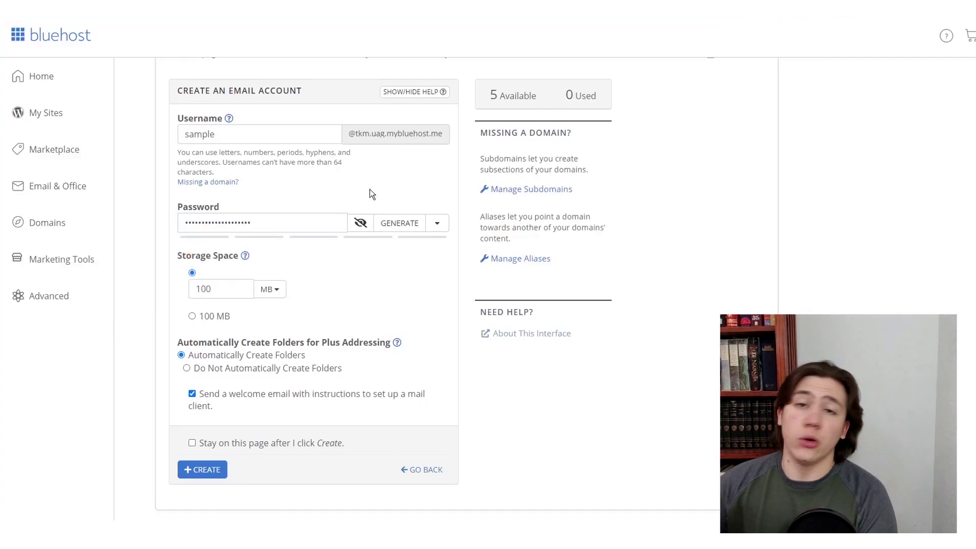
{"action": "left_click", "coordinate": [413, 213]}
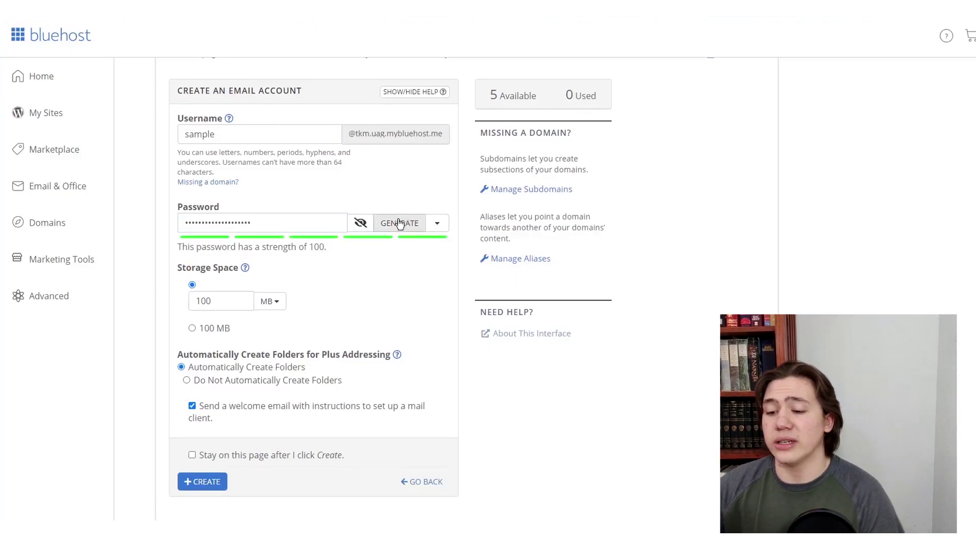
- Keep storage in MB and check the Storage Space and Plus Addressing help notes
{"action": "scroll", "coordinate": [355, 226], "scroll_direction": "down", "scroll_amount": 1}
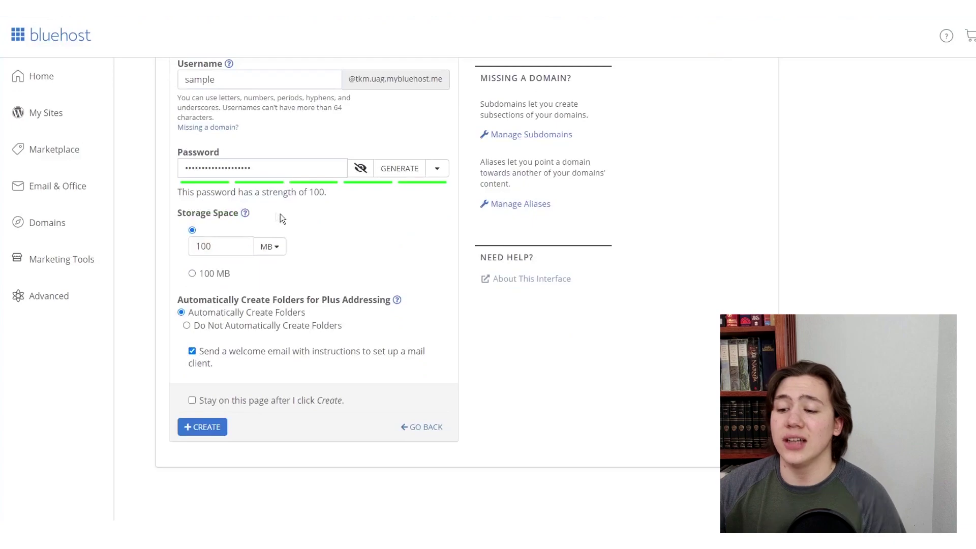
{"action": "left_click", "coordinate": [272, 246]}
{"action": "left_click", "coordinate": [302, 239]}
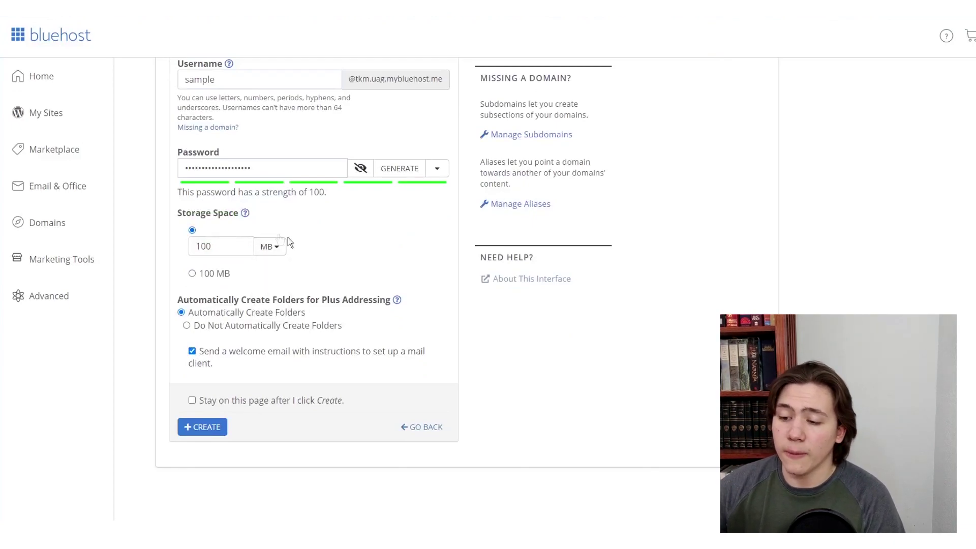
{"action": "left_click", "coordinate": [245, 214]}
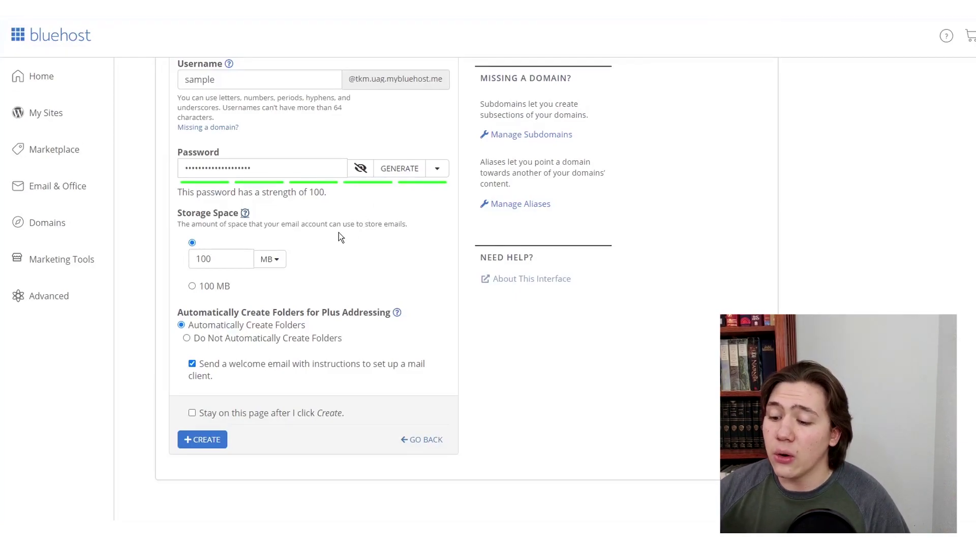
{"action": "left_click", "coordinate": [397, 312]}
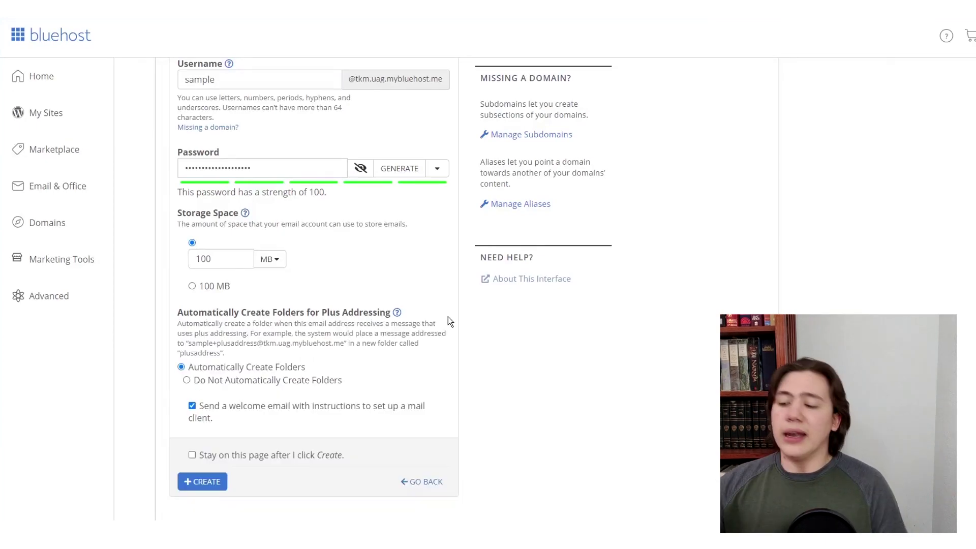
{"action": "scroll", "coordinate": [375, 252], "scroll_direction": "down", "scroll_amount": 1}
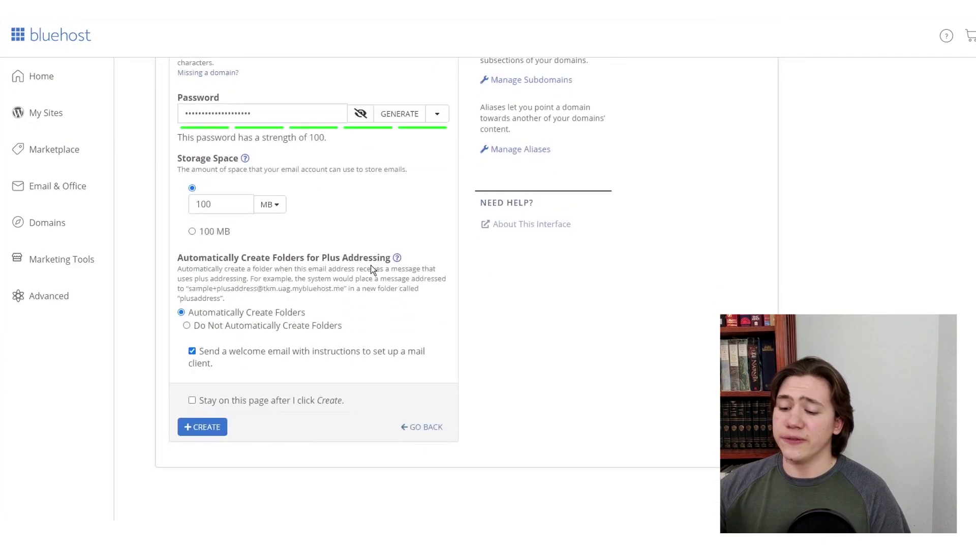
- Create the sample account, then go to its Manage and Connect Devices pages
{"action": "left_click", "coordinate": [208, 425]}
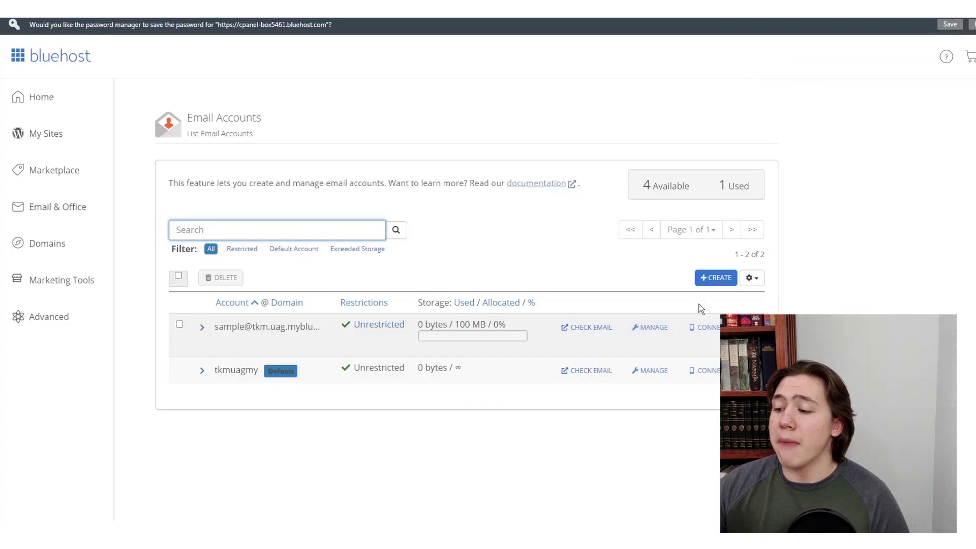
{"action": "left_click", "coordinate": [653, 330]}
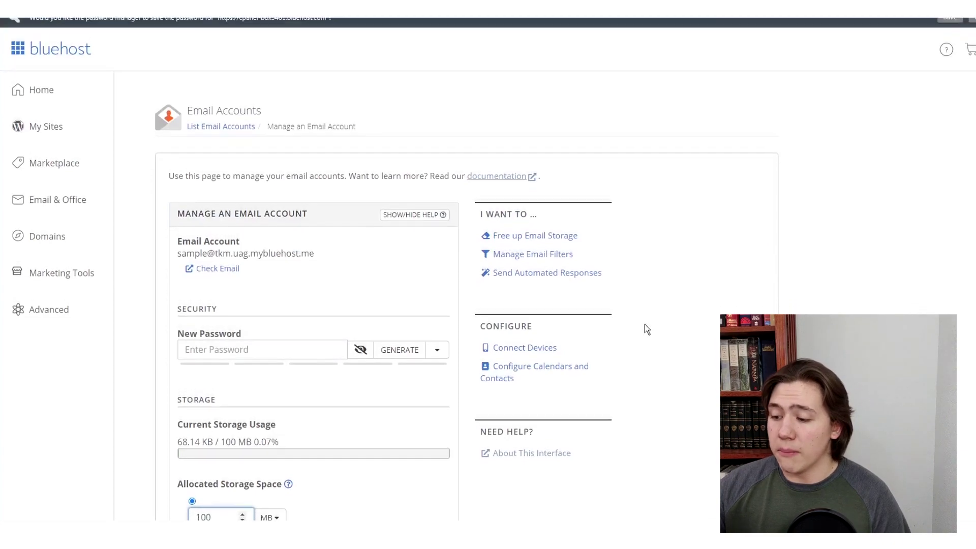
{"action": "left_click", "coordinate": [525, 331]}
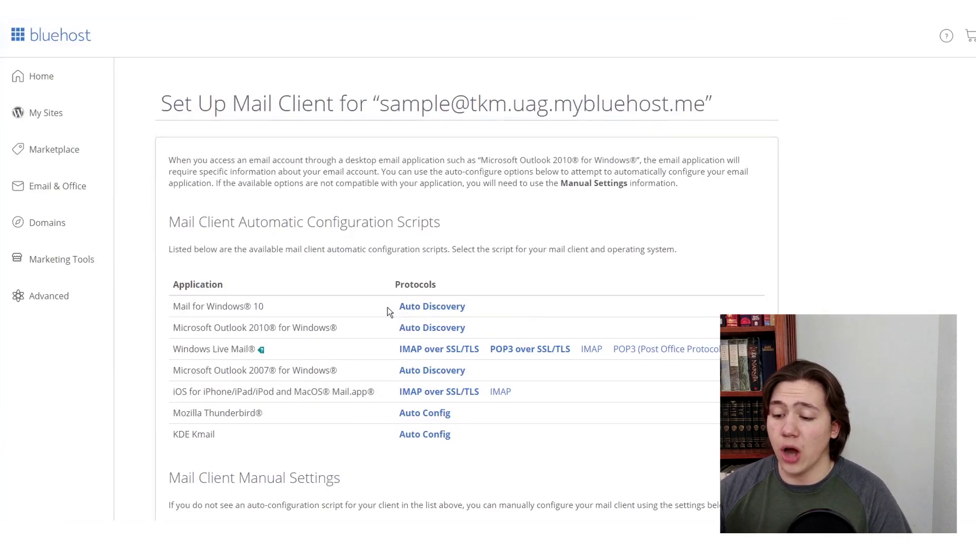
{"action": "scroll", "coordinate": [385, 308], "scroll_direction": "down", "scroll_amount": 2}
{"action": "scroll", "coordinate": [383, 303], "scroll_direction": "down", "scroll_amount": 2}
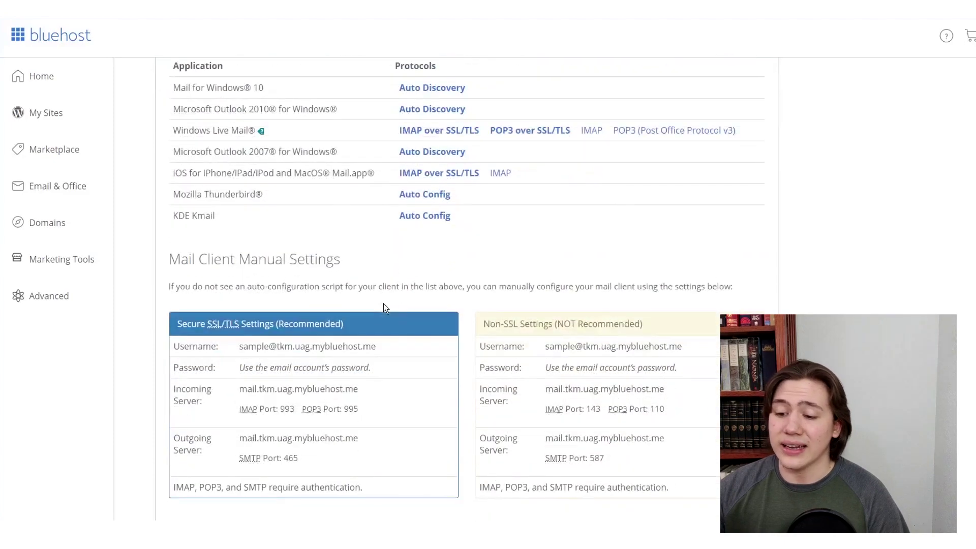
{"action": "scroll", "coordinate": [382, 302], "scroll_direction": "up", "scroll_amount": 3}
{"action": "scroll", "coordinate": [389, 313], "scroll_direction": "up", "scroll_amount": 1}
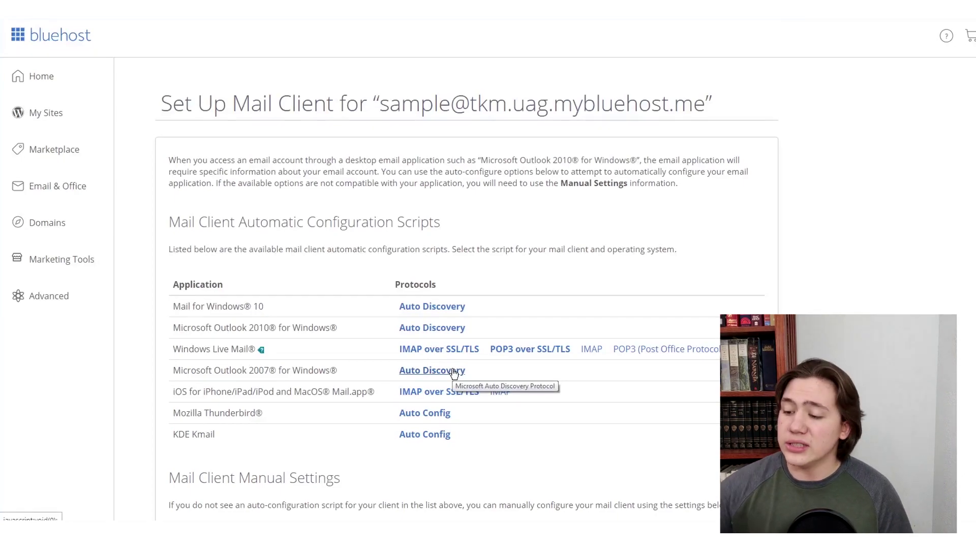
{"action": "scroll", "coordinate": [443, 267], "scroll_direction": "down", "scroll_amount": 3}
{"action": "scroll", "coordinate": [435, 214], "scroll_direction": "up", "scroll_amount": 2}
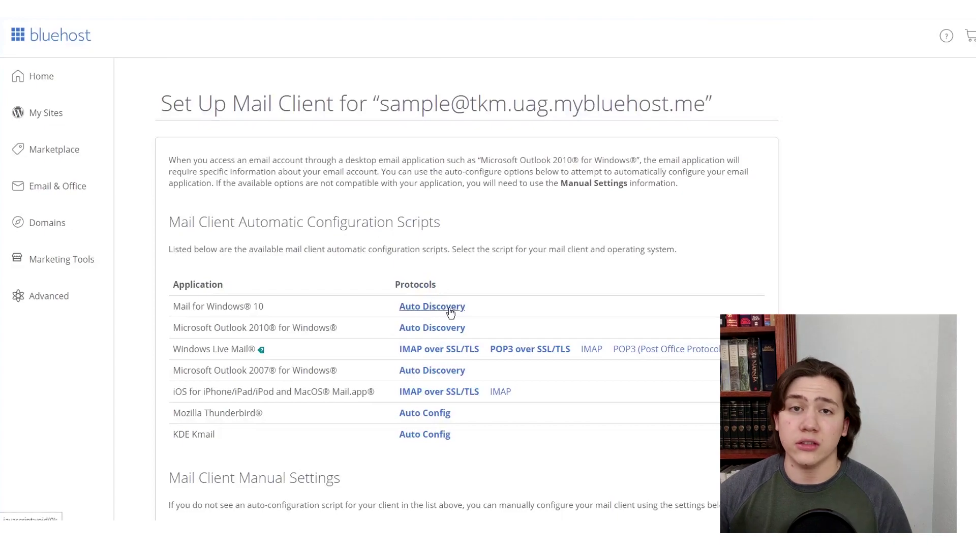
{"action": "scroll", "coordinate": [444, 308], "scroll_direction": "down", "scroll_amount": 5}
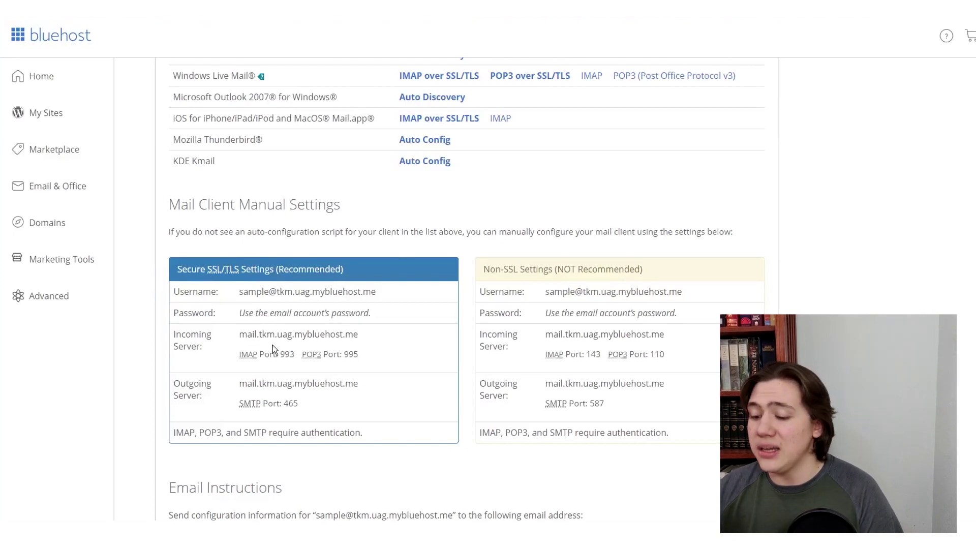
{"action": "scroll", "coordinate": [272, 346], "scroll_direction": "down", "scroll_amount": 1}
{"action": "scroll", "coordinate": [271, 344], "scroll_direction": "down", "scroll_amount": 3}
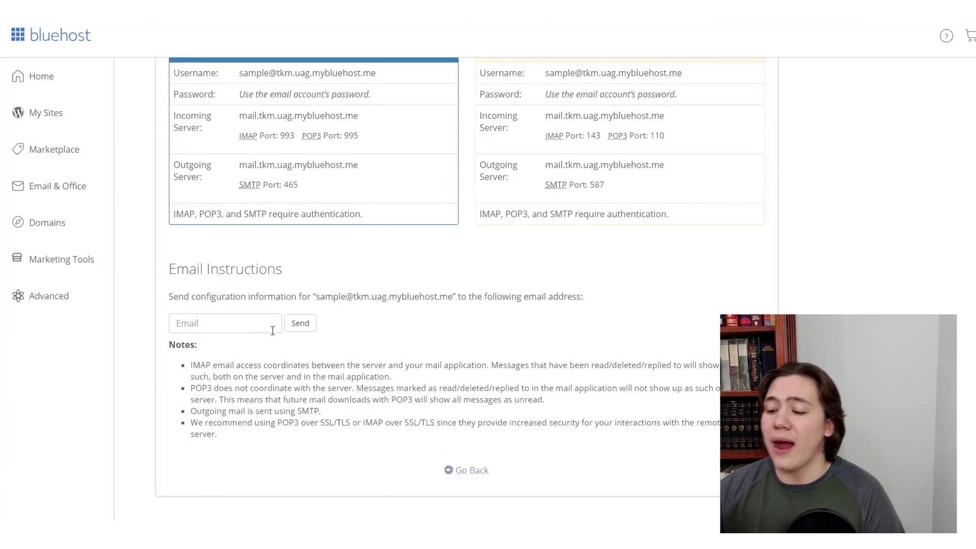
{"action": "scroll", "coordinate": [275, 327], "scroll_direction": "up", "scroll_amount": 3}
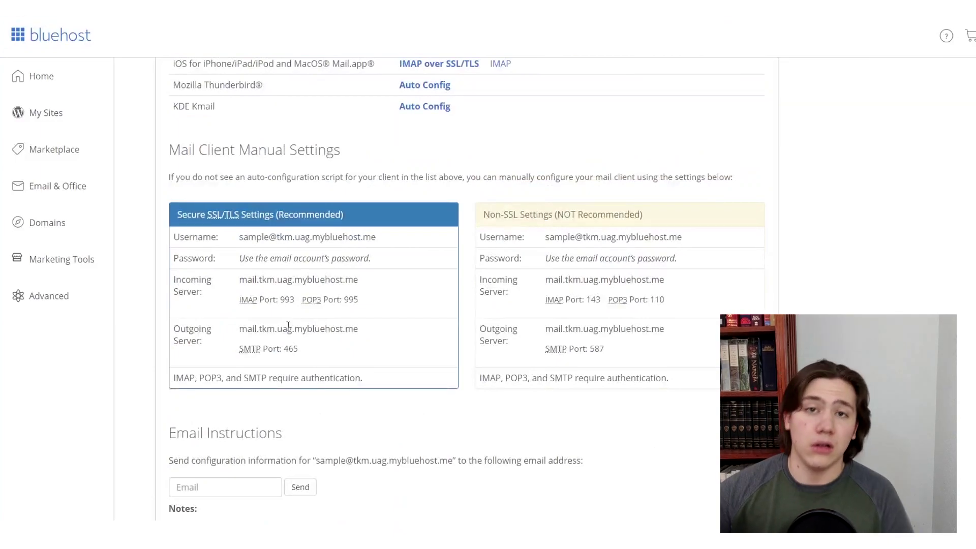
{"action": "scroll", "coordinate": [519, 325], "scroll_direction": "up", "scroll_amount": 3}
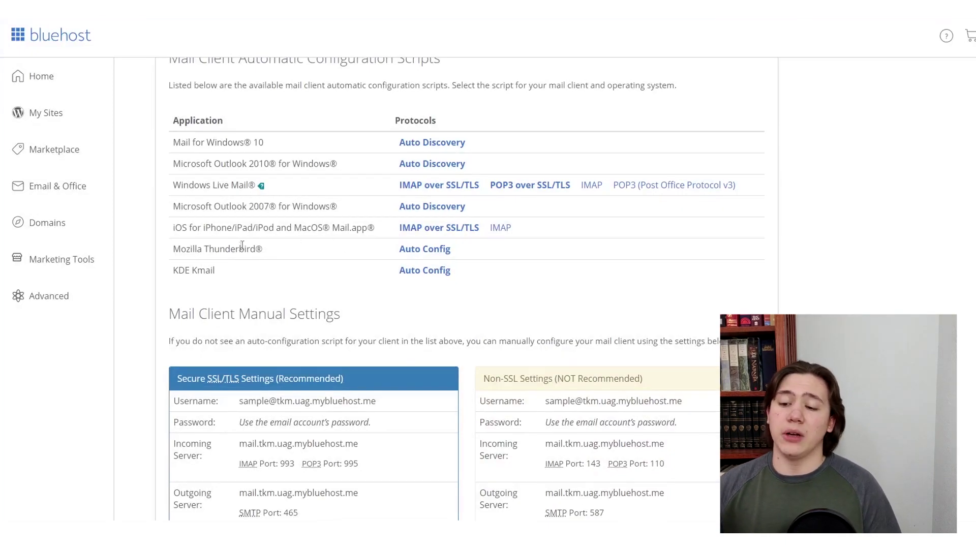
- Show the Auto Config instructions for Mozilla Thunderbird
{"action": "left_click", "coordinate": [410, 249]}
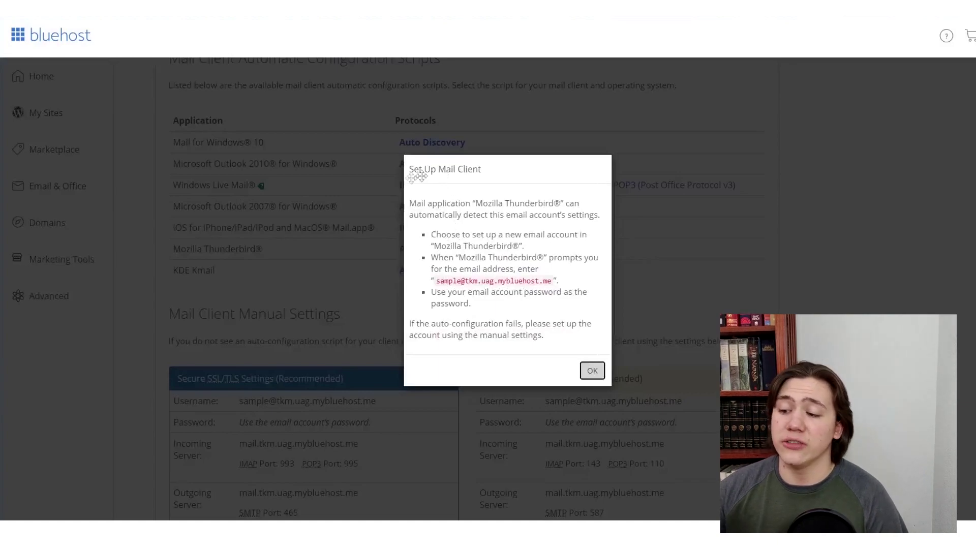